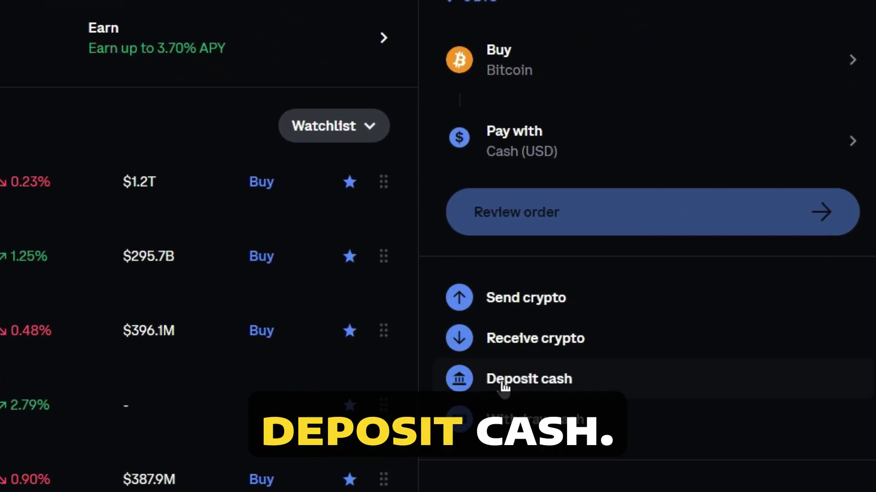
Step: Deposit $25 from the linked bank, leaving a $24.37 cash balance after the fee
click(501, 382)
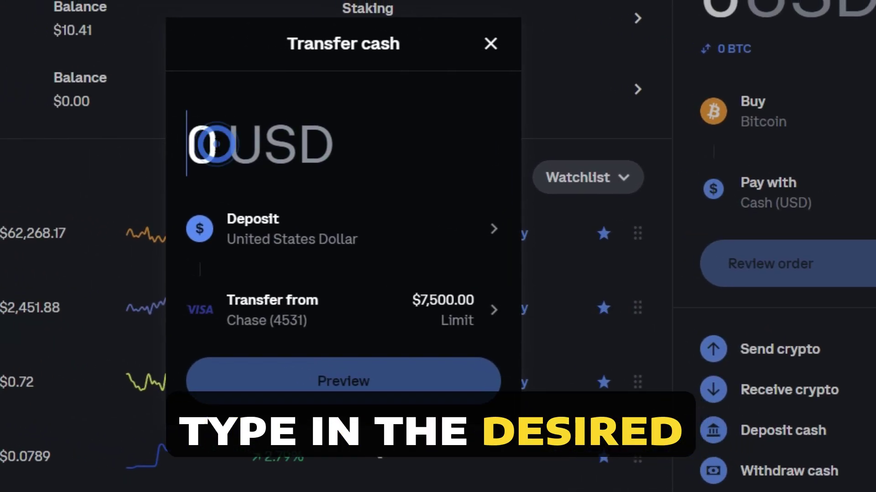
text(25)
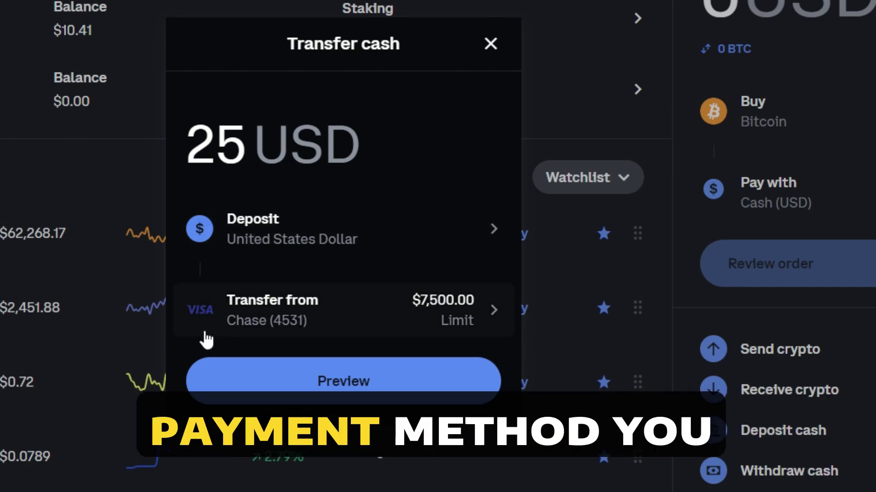
click(270, 386)
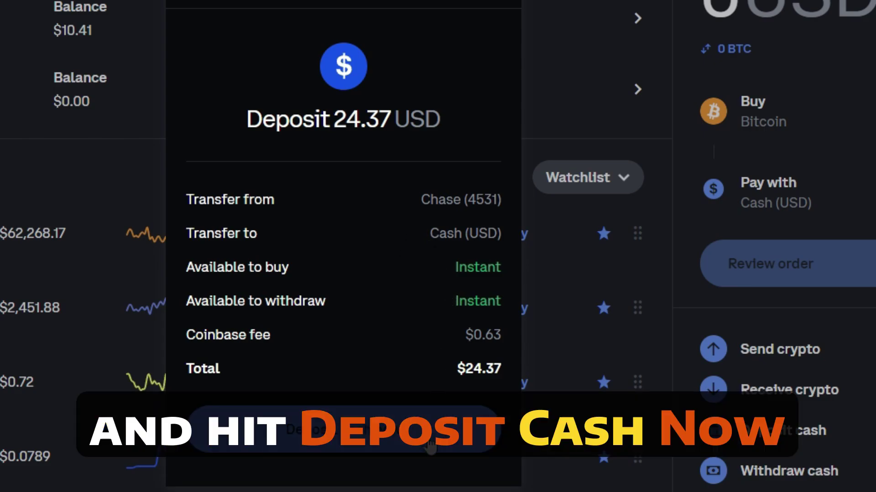
click(428, 437)
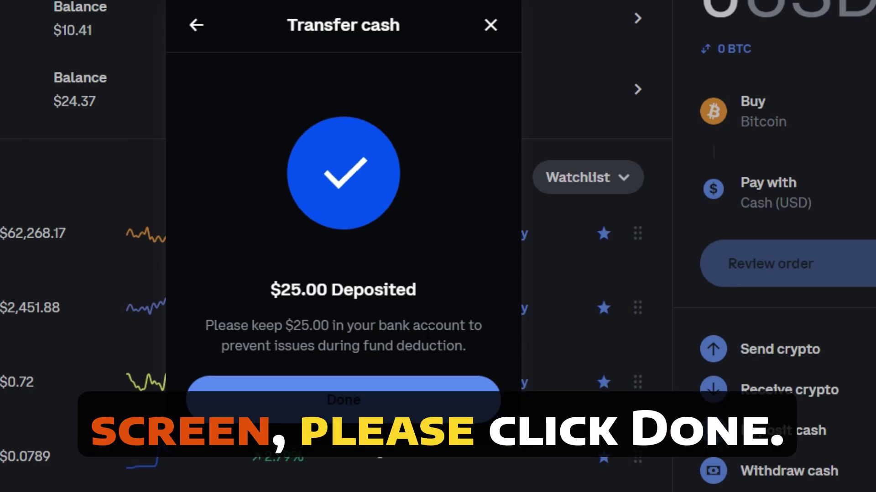
Step: Buy $24.37 of Tether (about 22.665 USDT) with the full cash balance
click(396, 407)
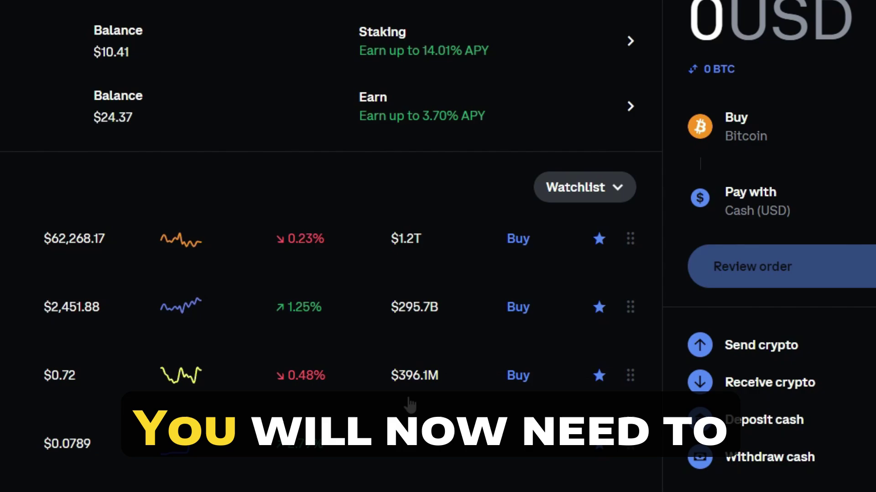
click(711, 32)
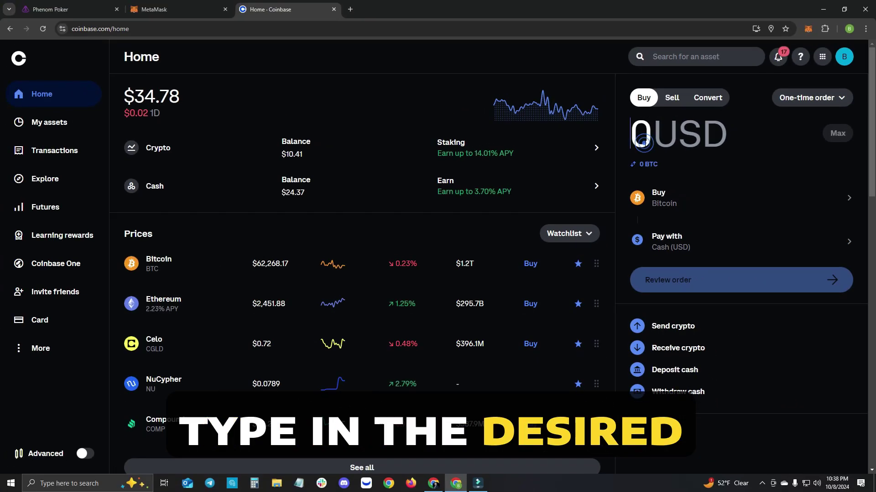
text(24.3)
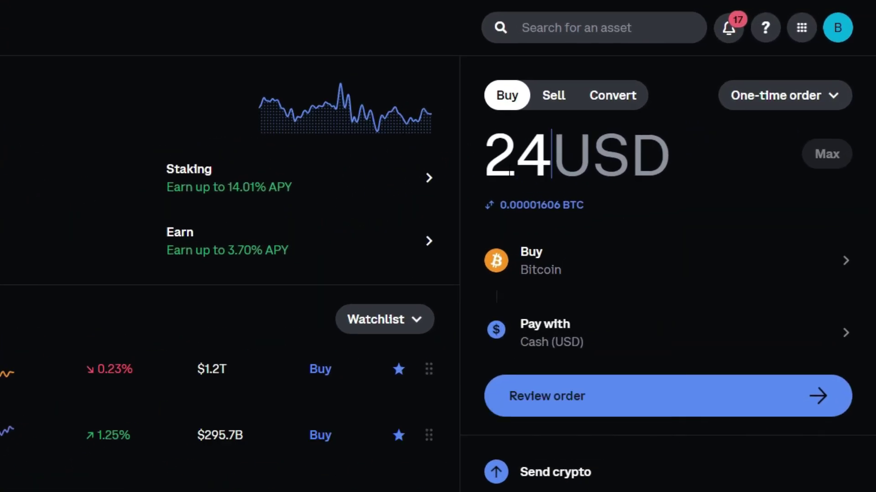
text(7)
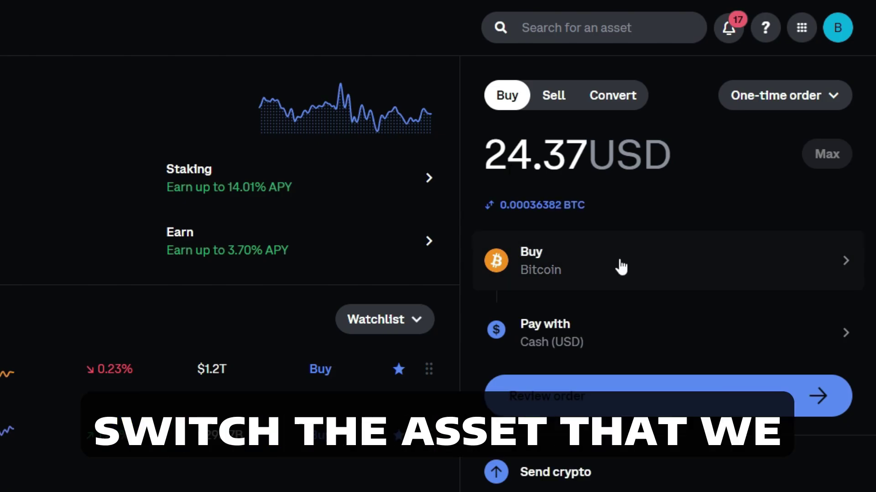
click(575, 283)
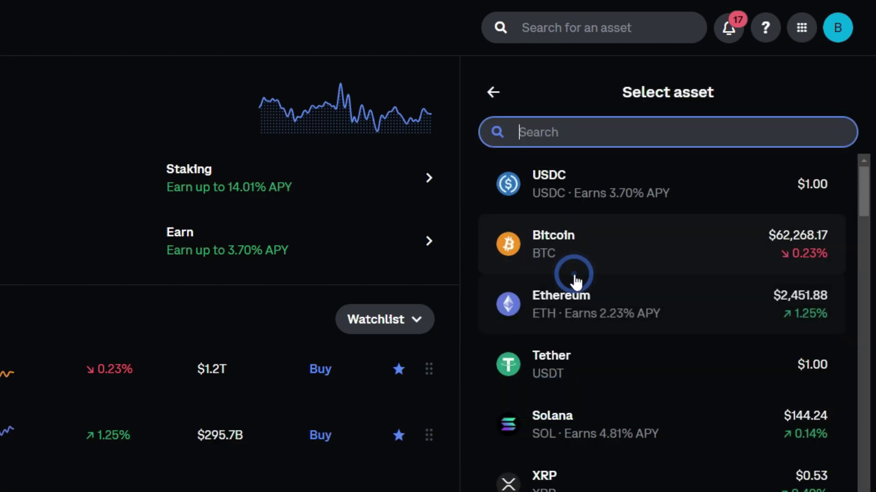
click(592, 379)
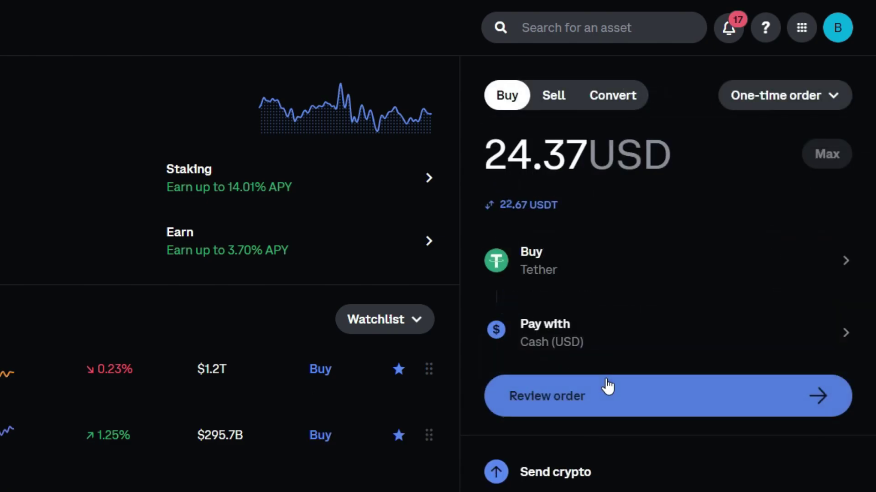
click(643, 402)
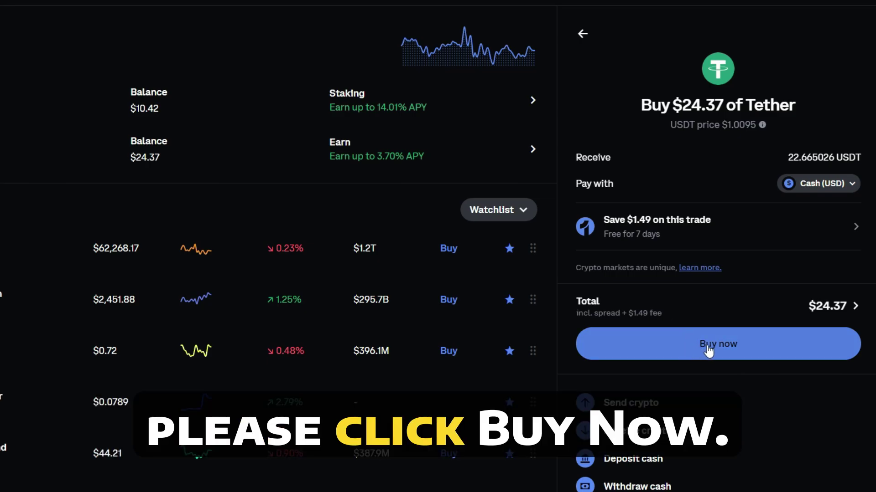
click(747, 349)
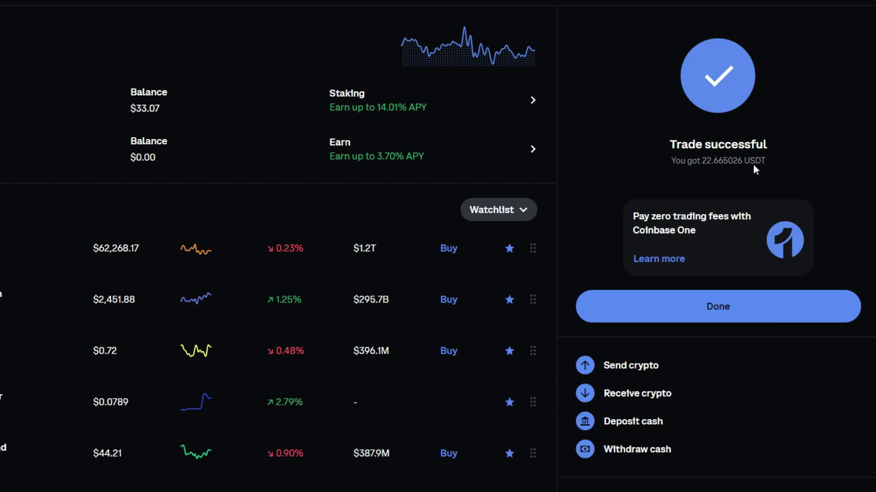
Step: Start a Tether send in Coinbase and bring up the Phenom Poker wallet deposit screen
click(721, 318)
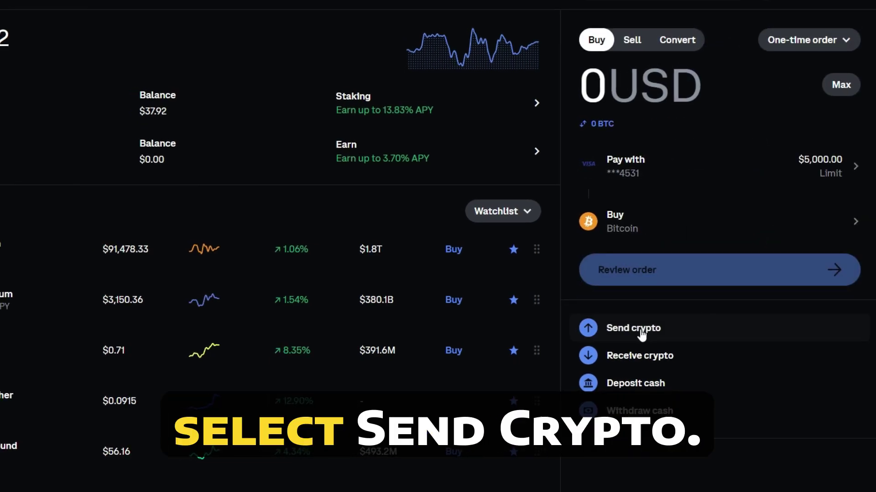
click(638, 331)
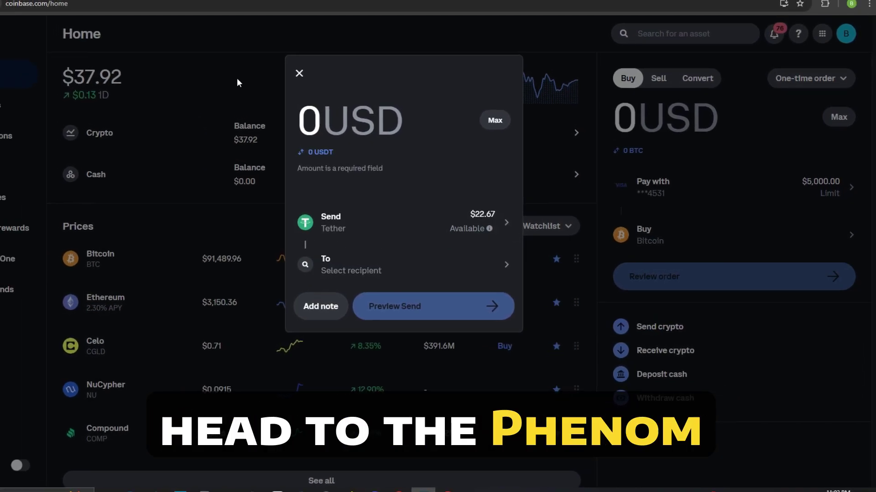
click(157, 9)
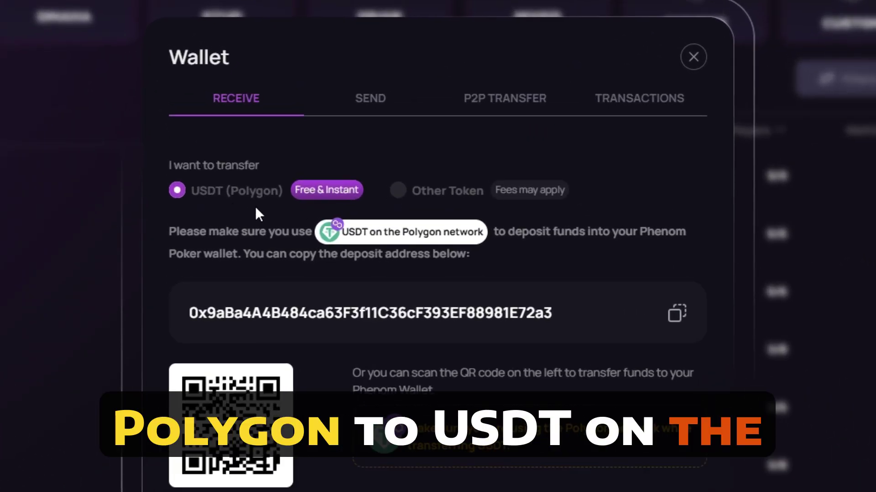
Step: Set the Phenom Poker deposit to Other Token: USDT on the Ethereum network
click(399, 191)
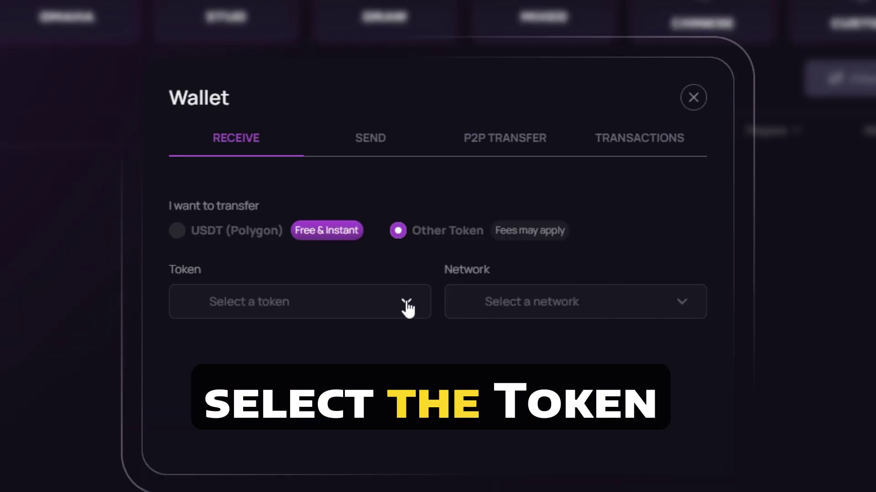
click(406, 303)
scroll(293, 383, down, 2)
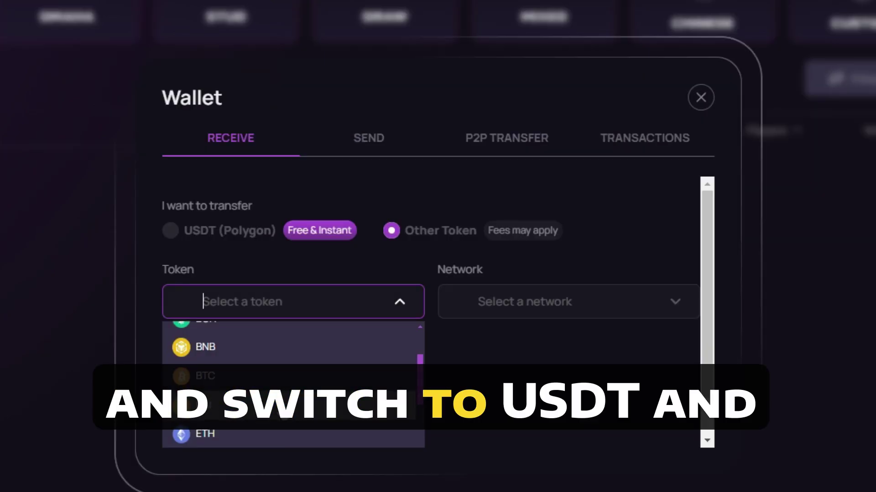
scroll(293, 383, down, 2)
click(209, 417)
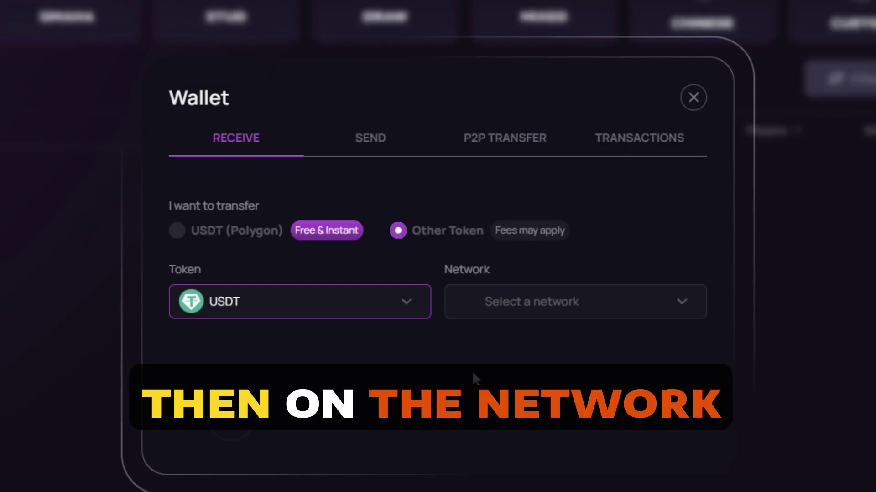
click(689, 311)
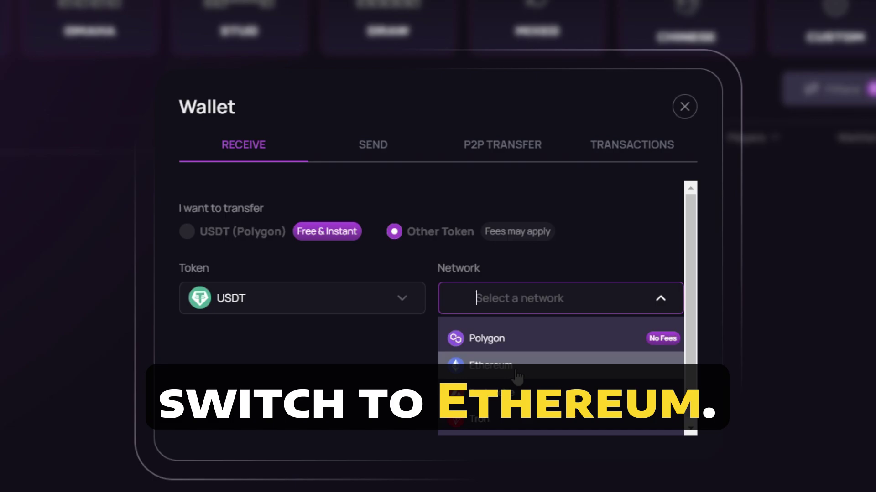
click(487, 367)
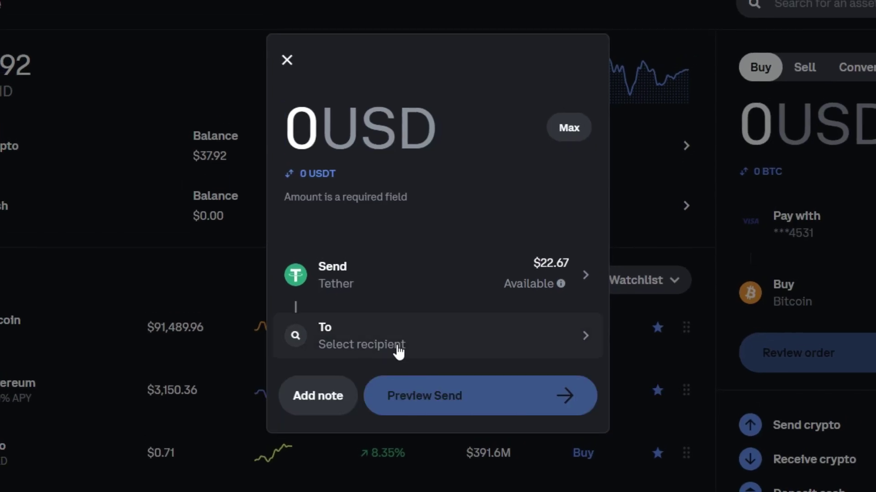
Step: Paste the Phenom Poker deposit address as the Tether send recipient
click(393, 332)
key(ctrl+v)
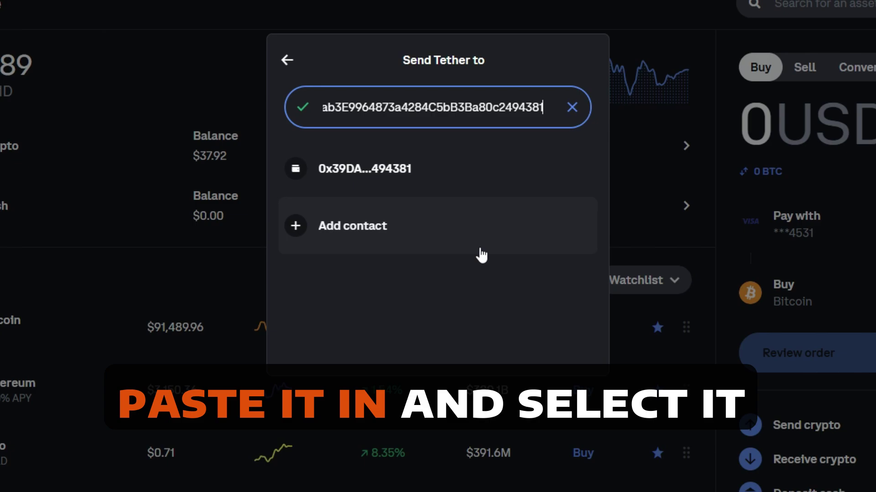
click(468, 174)
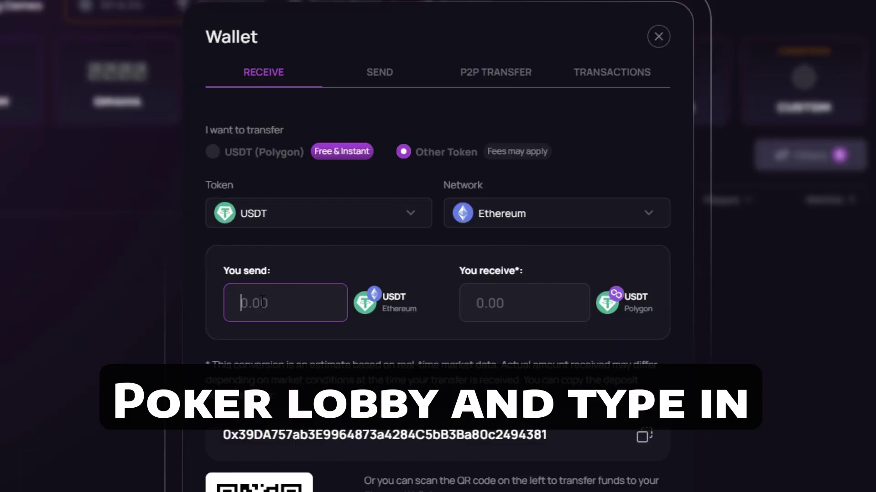
Step: Enter 22.67 USDT to send and see that 20.67 USDT would be received
click(261, 298)
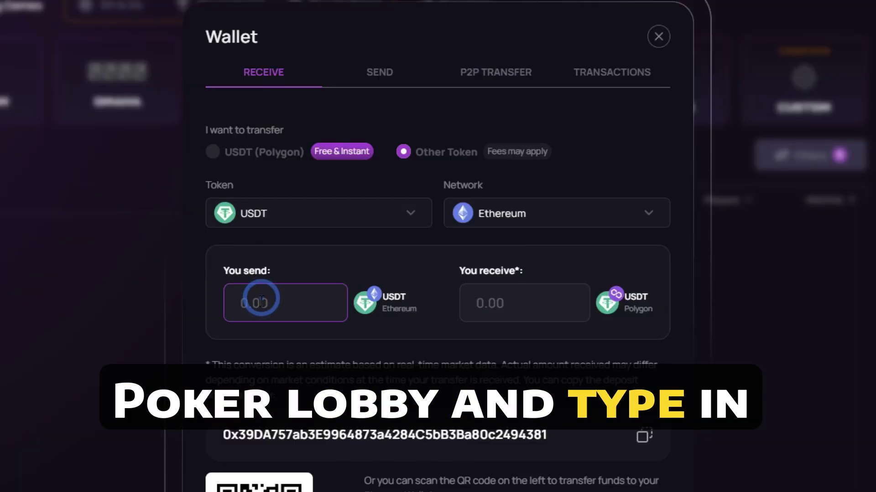
text(22.67)
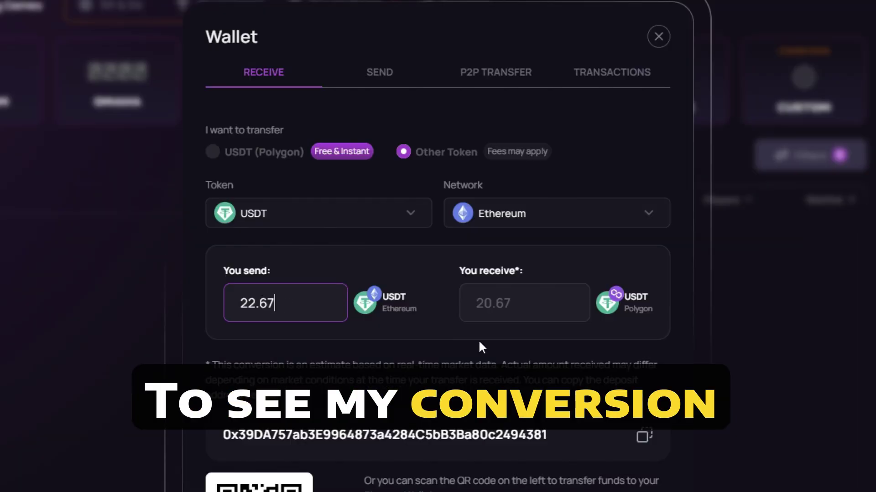
click(521, 334)
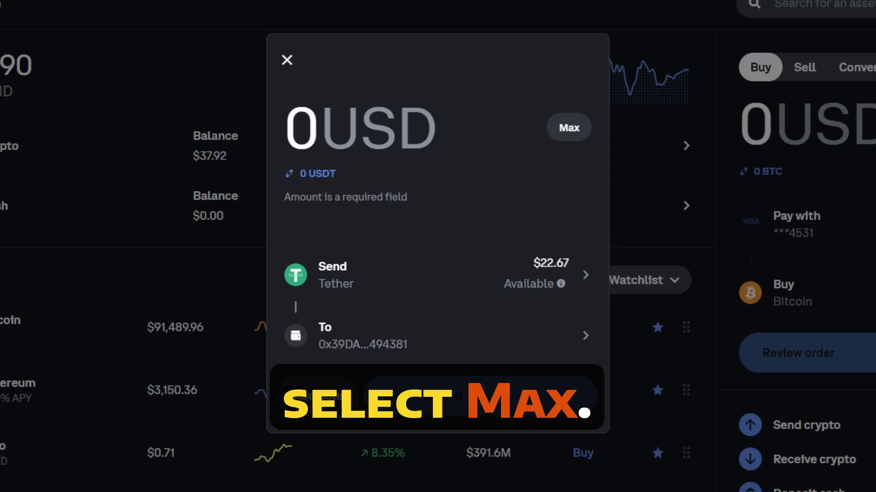
Step: Send the maximum $22.67 of Tether and preview it, checking the Ethereum network
click(565, 133)
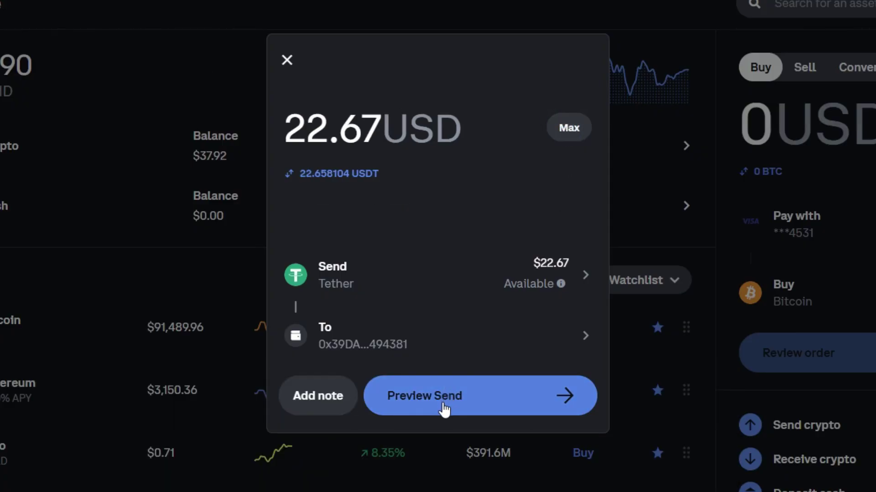
click(475, 402)
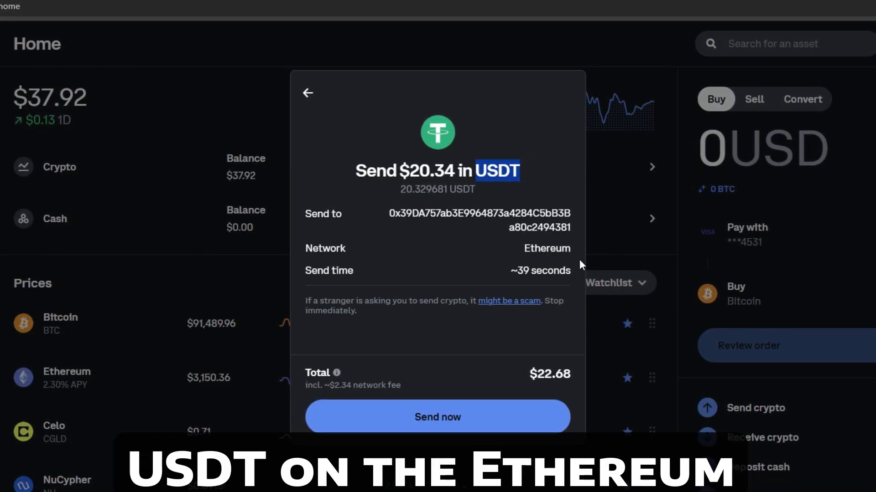
drag(570, 249, 523, 249)
Step: Verify the destination address, ~$2.34 network fee and $22.68 total on the review
drag(570, 225, 377, 199)
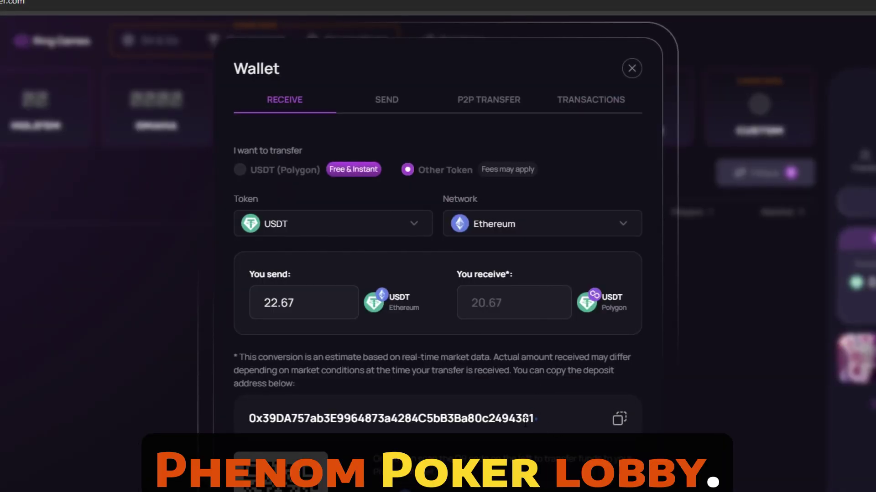
drag(536, 418, 251, 418)
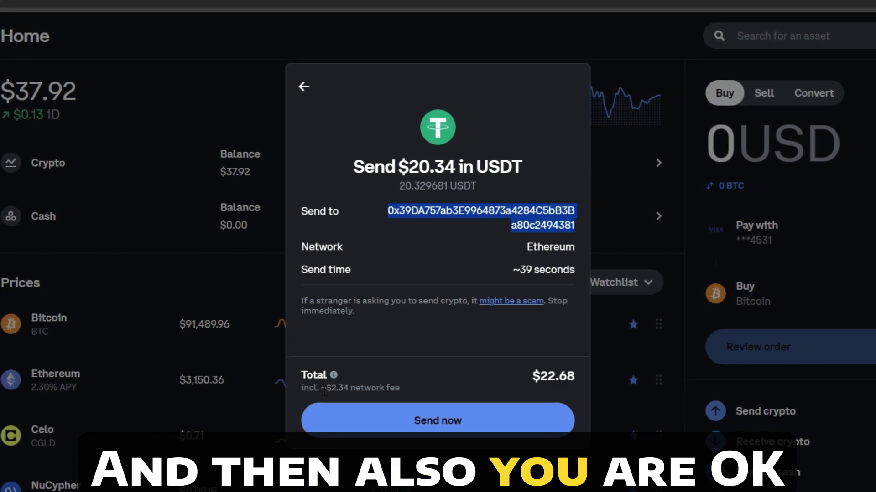
drag(321, 389, 400, 388)
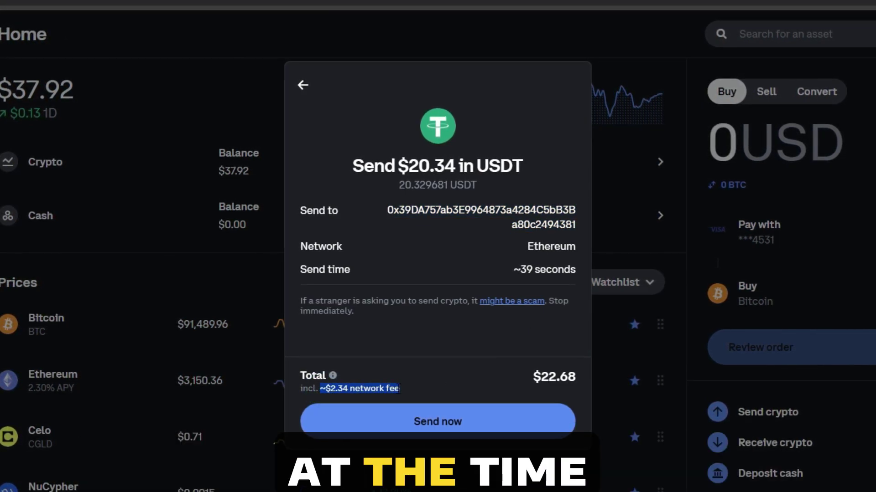
drag(577, 377, 526, 376)
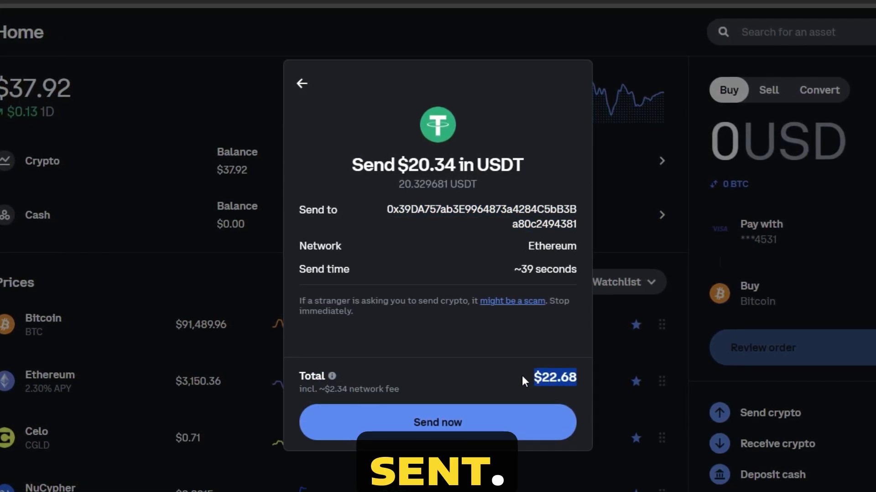
click(522, 378)
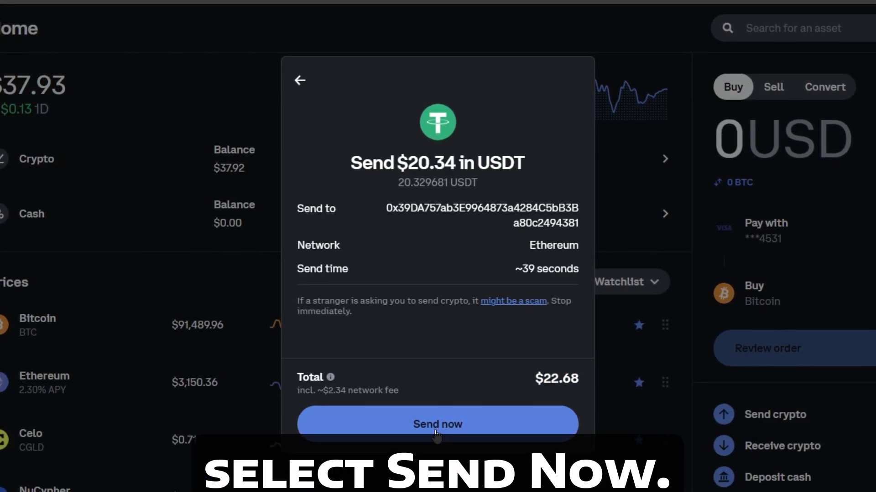
Step: Send the 20.33 USDT using the texted verification code and confirm its status is Completed
click(437, 436)
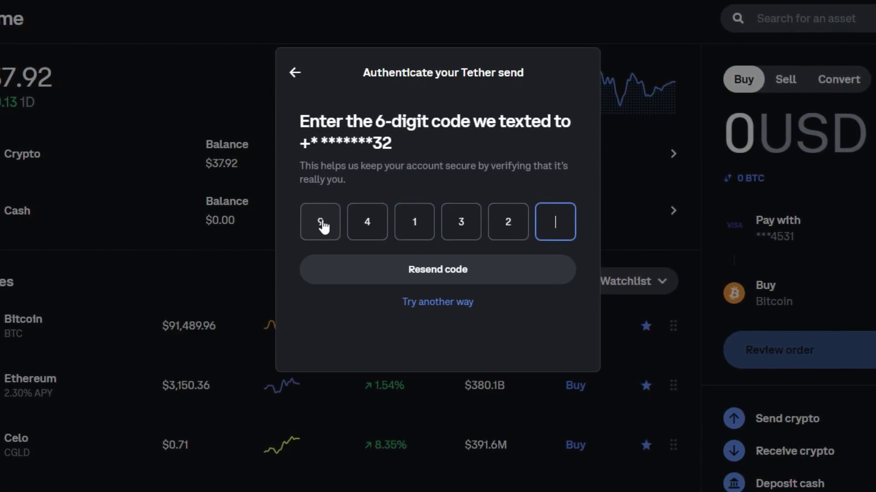
text(0)
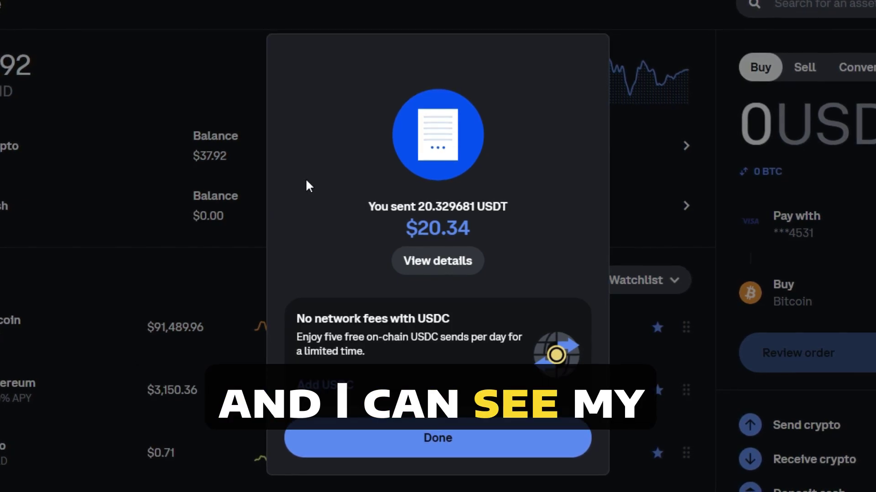
click(430, 263)
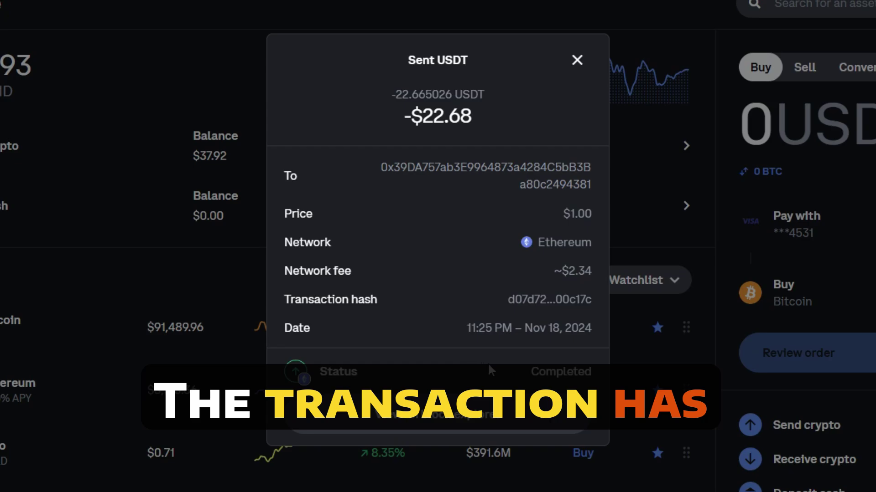
drag(596, 368, 465, 363)
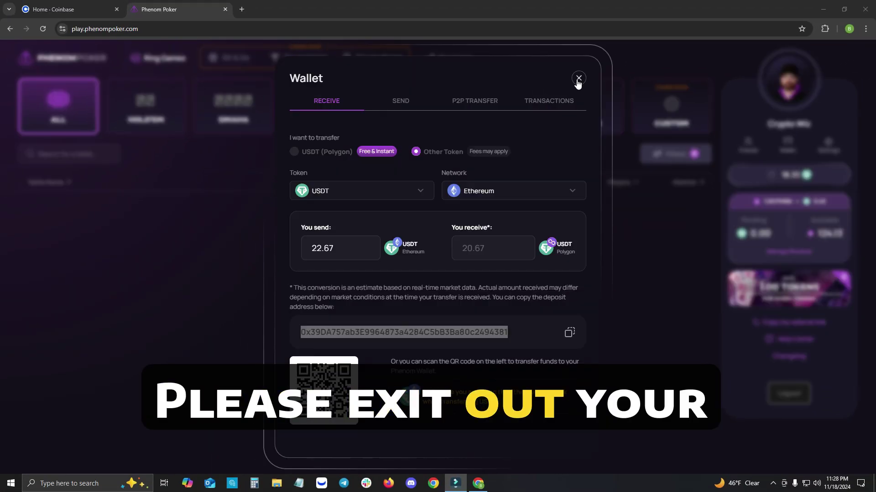
Step: Reopen the Phenom Poker wallet and find the $18.33 deposit in Transactions
click(577, 80)
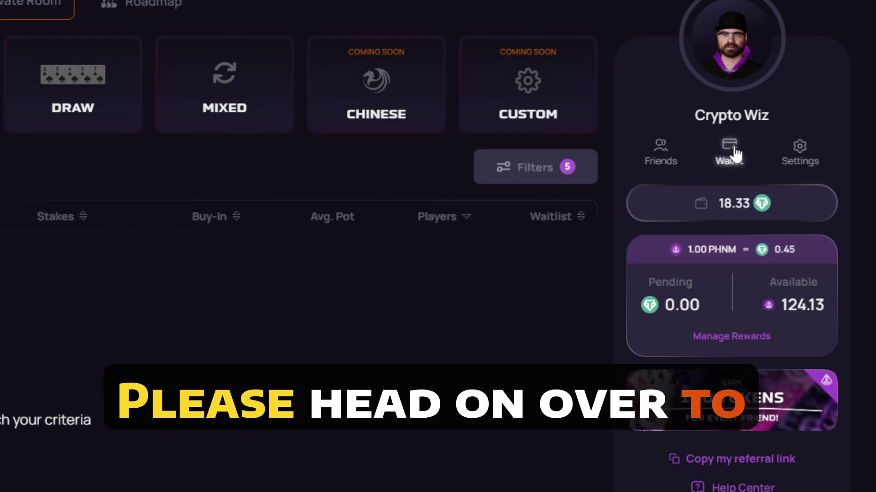
click(870, 130)
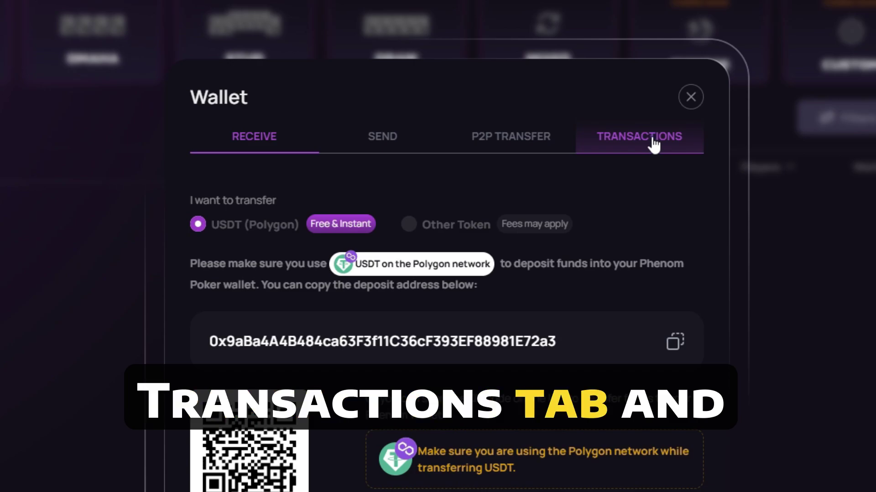
click(655, 145)
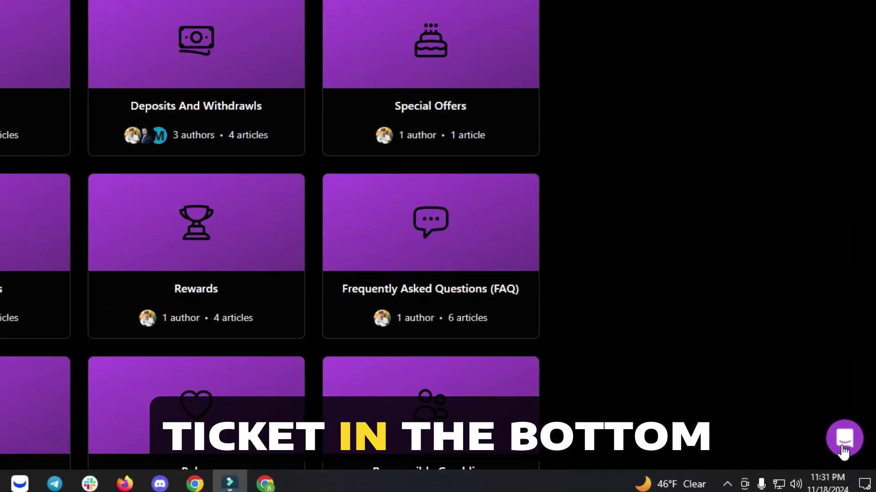
Step: Open the Help Center chat's Messages and ask the AI Agent a new question
click(844, 445)
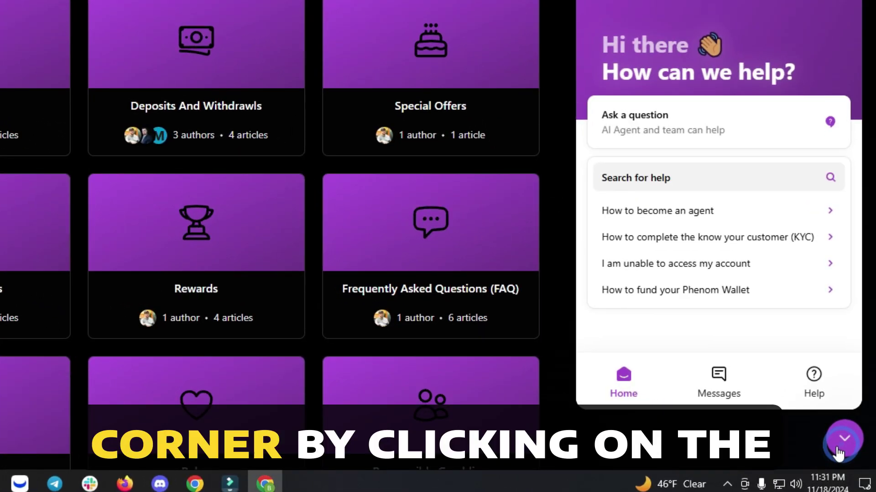
click(717, 395)
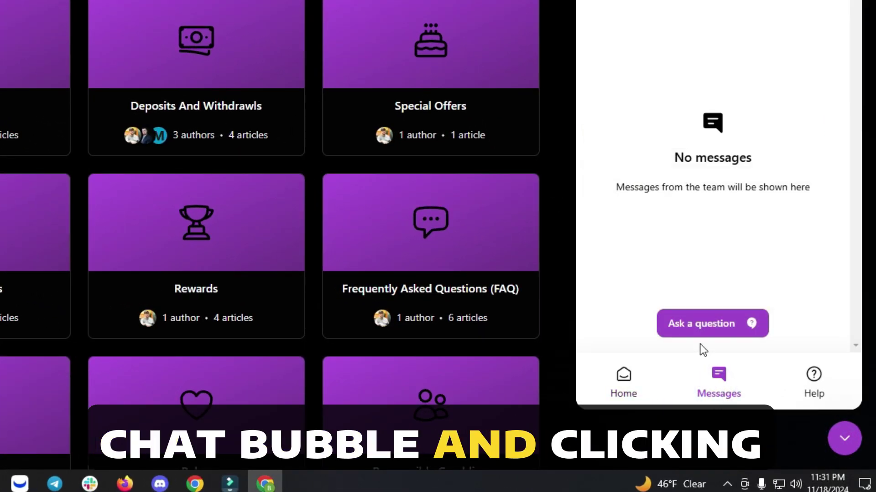
click(697, 330)
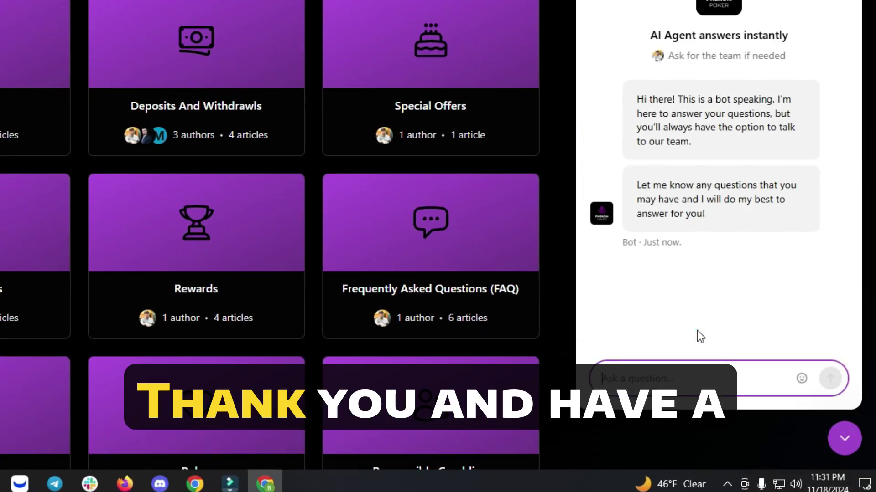